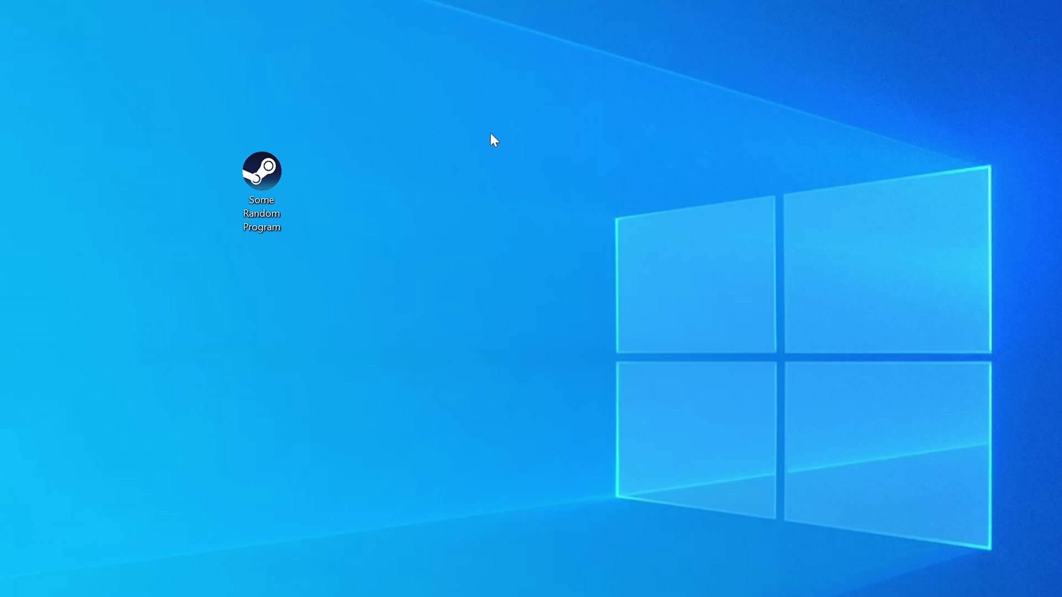
# - Launch the game from its desktop shortcut to reproduce the missing d3dx9_24.dll error
pyautogui.doubleClick(277, 177)
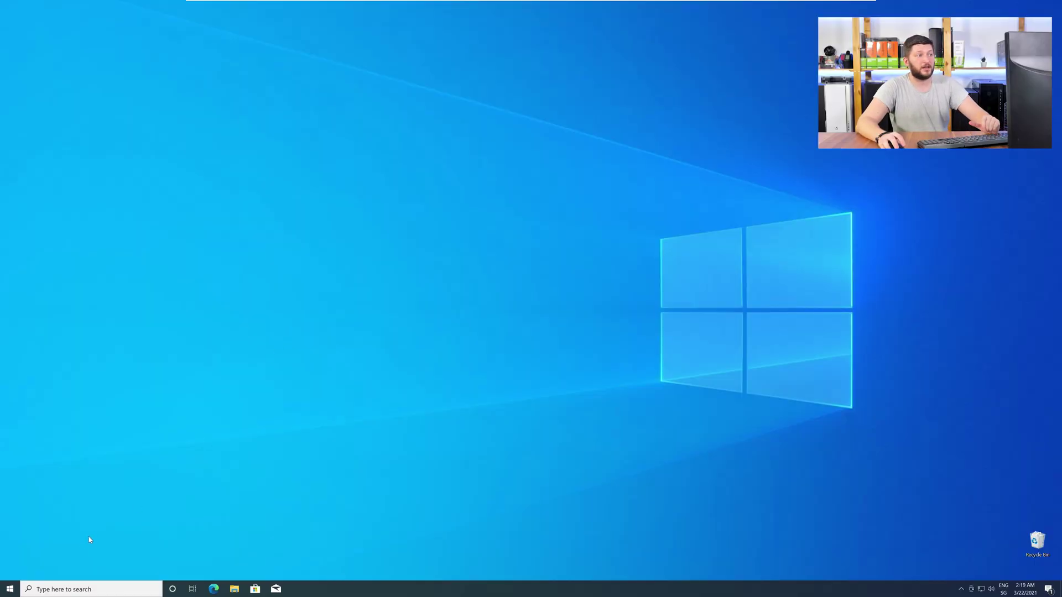
pyautogui.rightClick(5, 592)
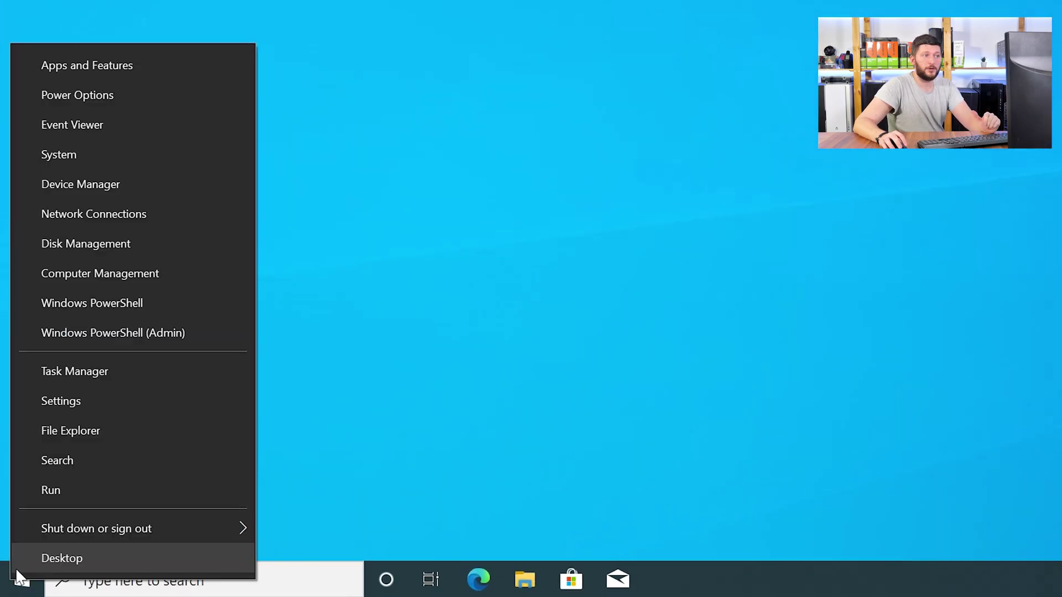
pyautogui.click(127, 156)
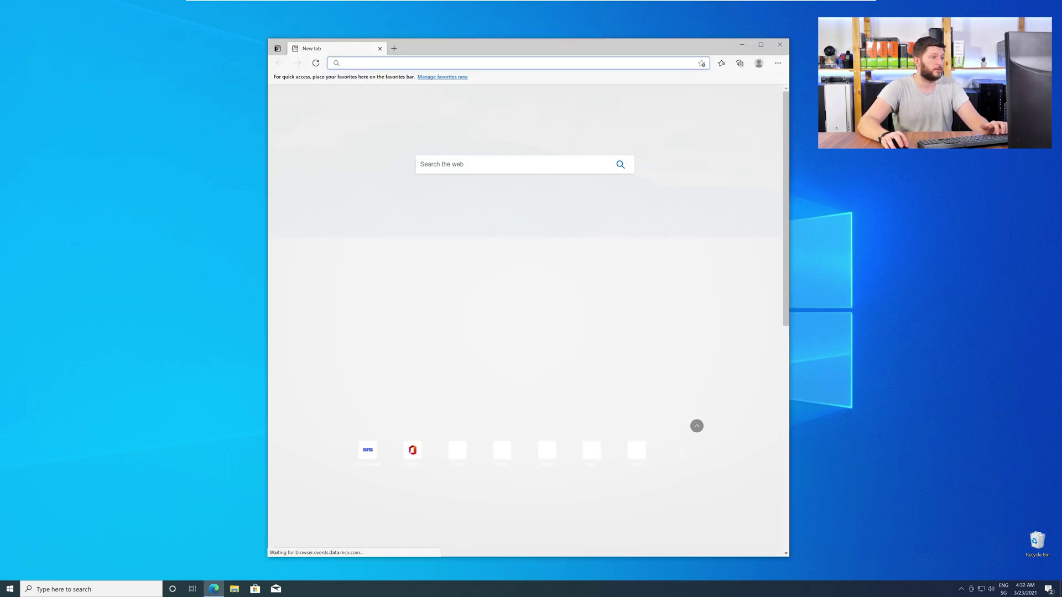
# - Go to sts-tutorial.com/download/d3dx9_24 and download the 32-bit d3dx9_24.dll zip
pyautogui.write('https://www.sts-tutorial.com/download/d3dx9_24')
pyautogui.press('Return')
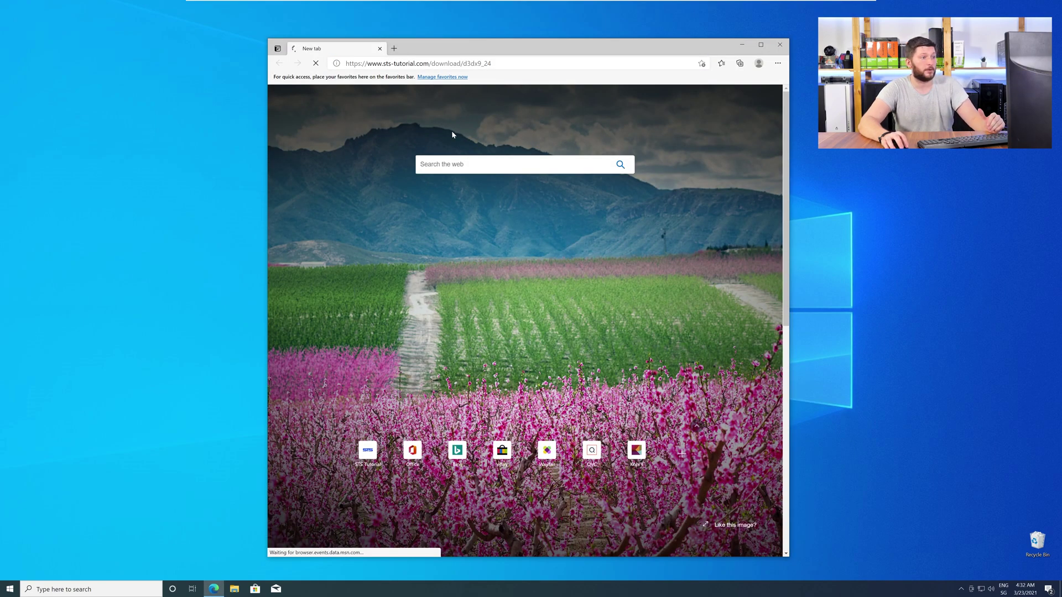
pyautogui.scroll(-15, 474, 208)
pyautogui.scroll(-20, 475, 208)
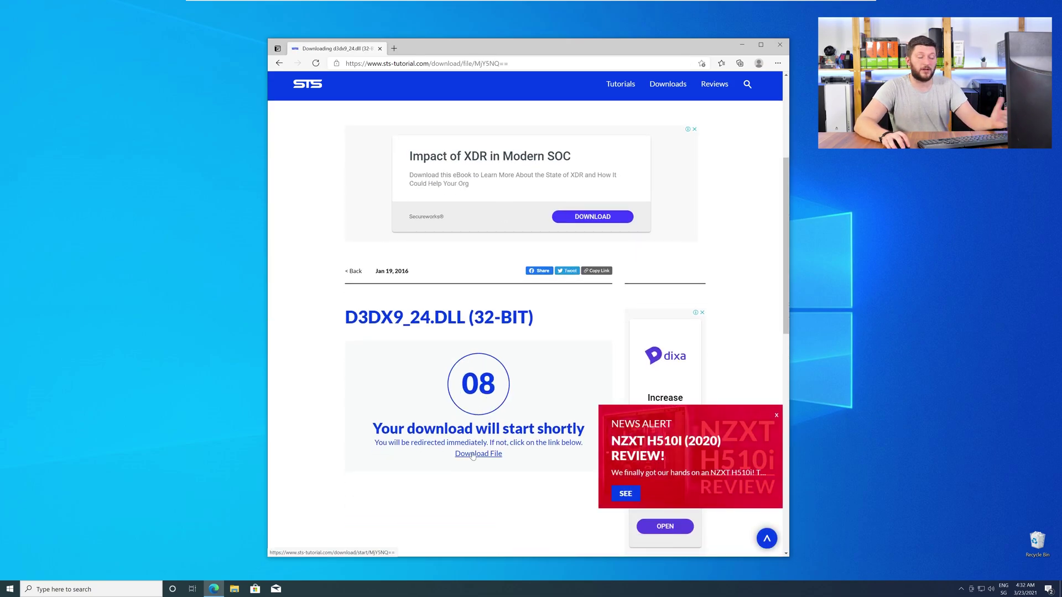
pyautogui.click(478, 453)
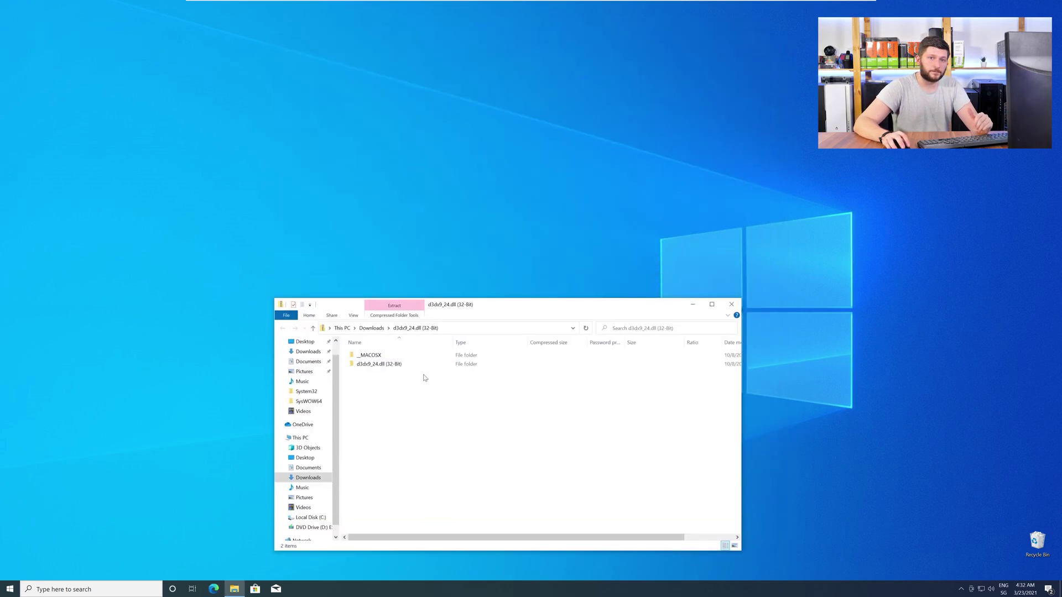
# - Open the zip's 32-bit folder beside a second Explorer window showing C:\Windows
pyautogui.doubleClick(387, 365)
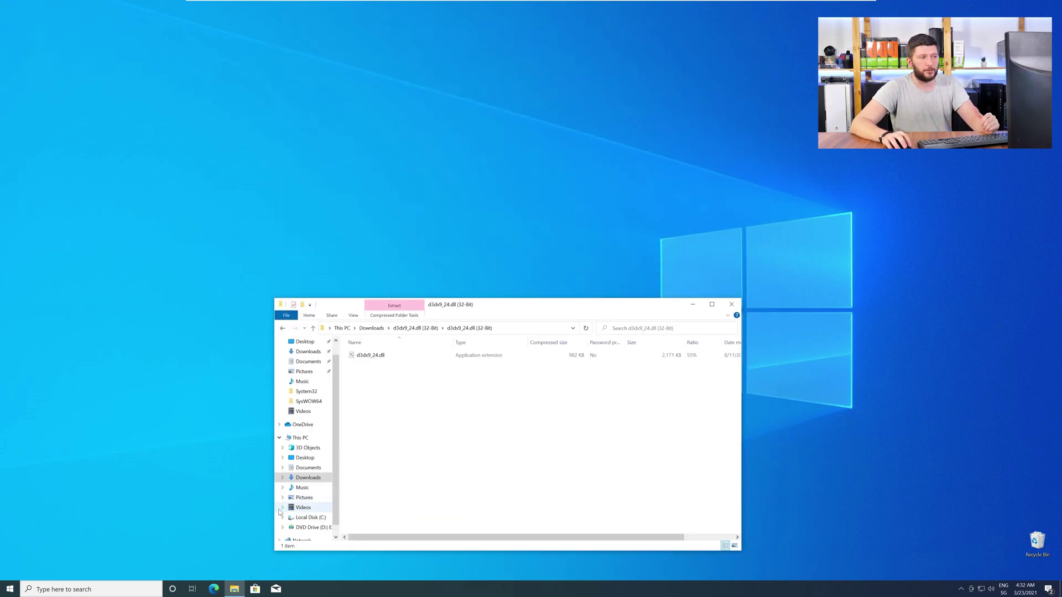
pyautogui.middleClick(230, 591)
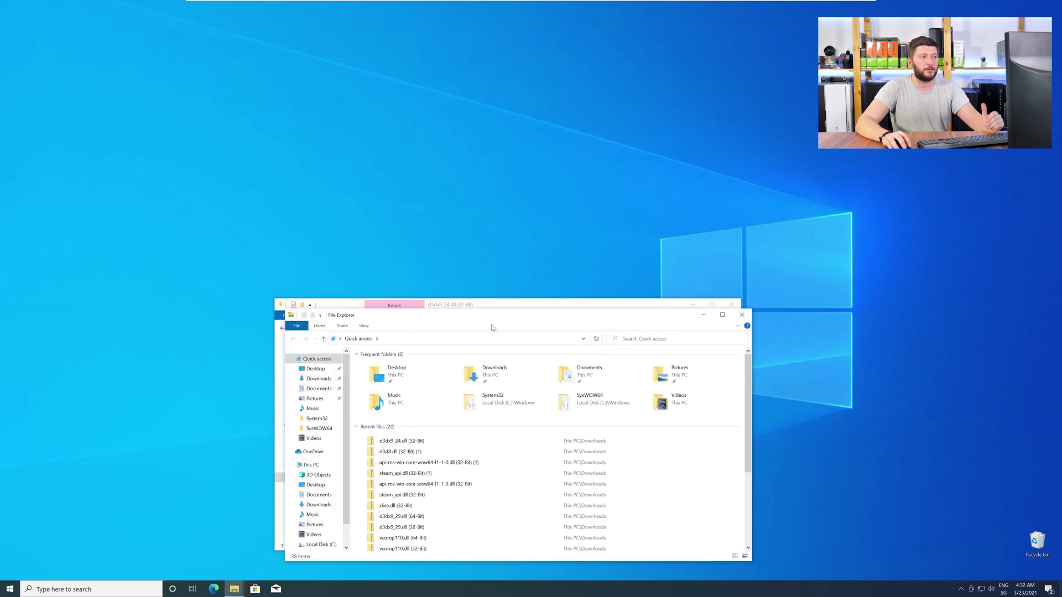
pyautogui.moveTo(481, 66); pyautogui.dragTo(495, 44)
pyautogui.click(314, 191)
pyautogui.doubleClick(404, 177)
pyautogui.click(400, 127)
pyautogui.doubleClick(400, 128)
pyautogui.scroll(-18, 431, 174)
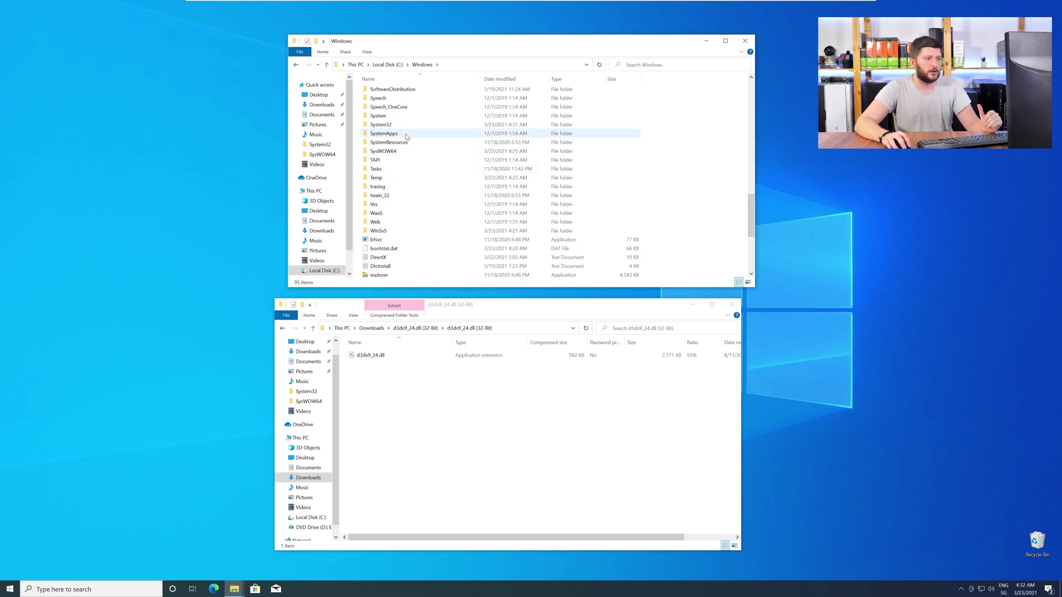
# - Copy d3dx9_24.dll into System32, replacing the existing file with administrator permission
pyautogui.click(399, 152)
pyautogui.click(393, 125)
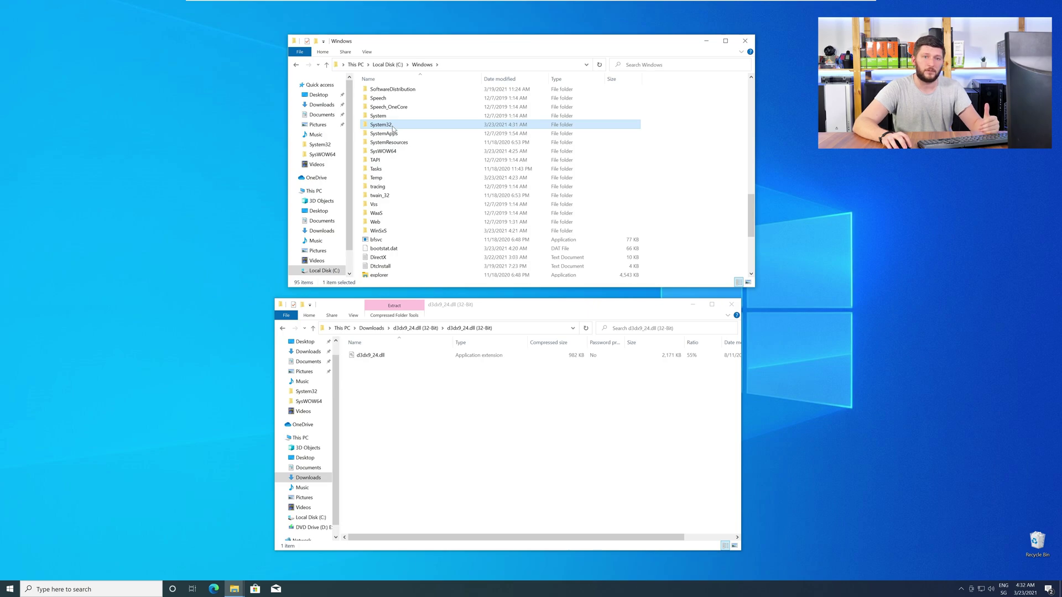
pyautogui.moveTo(370, 355); pyautogui.dragTo(381, 124)
pyautogui.click(503, 269)
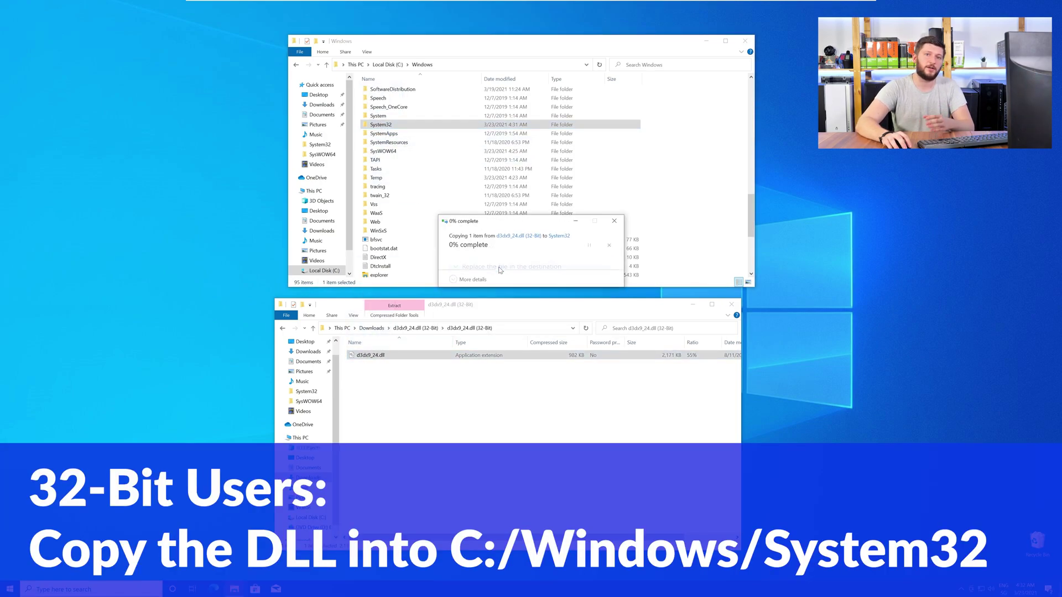
pyautogui.click(508, 270)
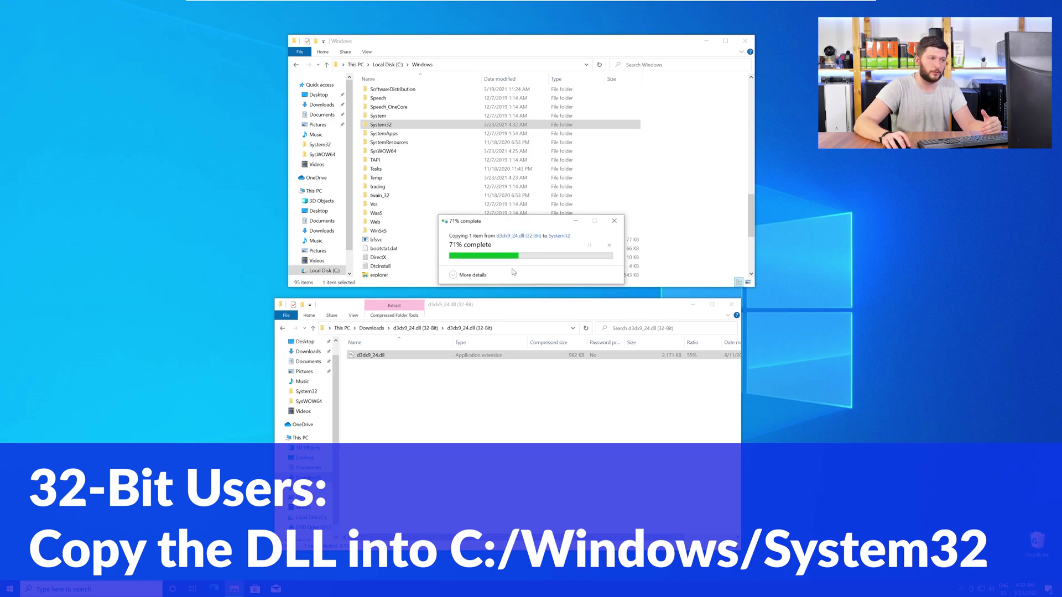
# - Copy d3dx9_24.dll into SysWOW64 and close both Explorer windows
pyautogui.moveTo(389, 356); pyautogui.dragTo(382, 151)
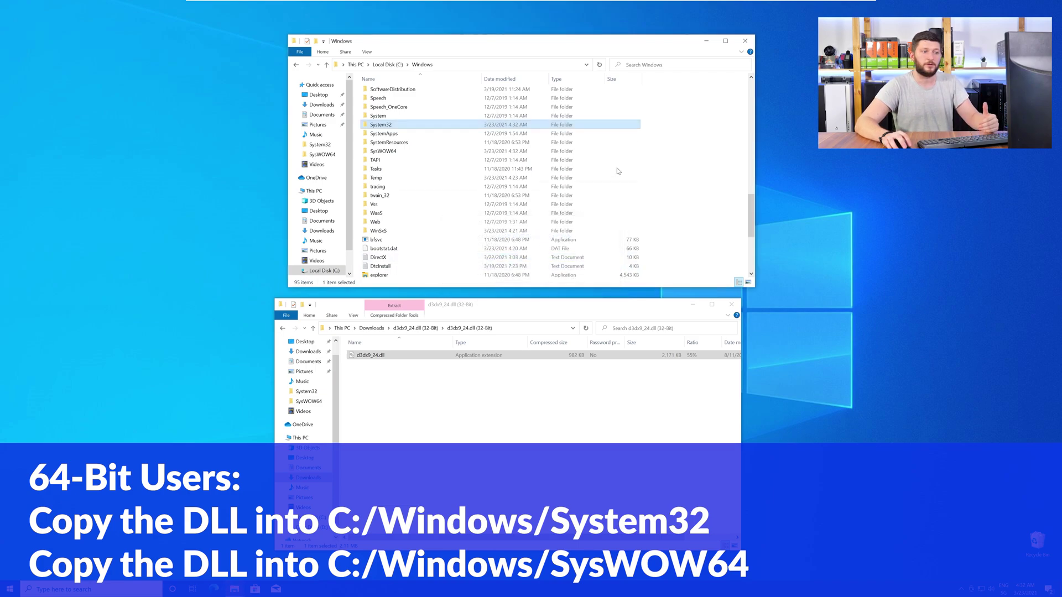
pyautogui.click(745, 41)
pyautogui.click(731, 305)
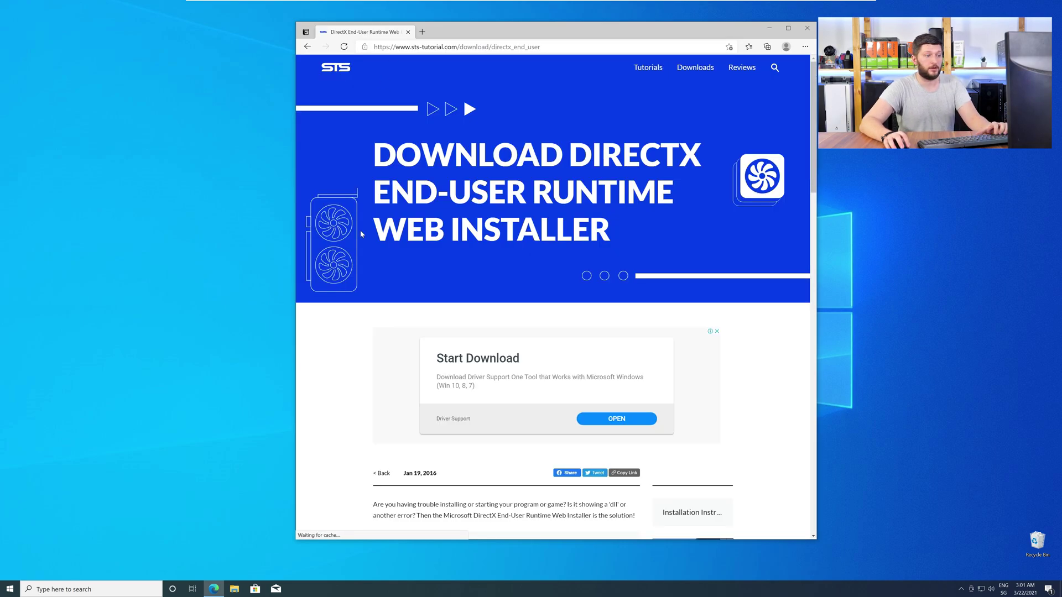
# - Download and run dxwebsetup.exe, allowing it through the UAC prompt, and minimize Edge
pyautogui.scroll(-10, 498, 265)
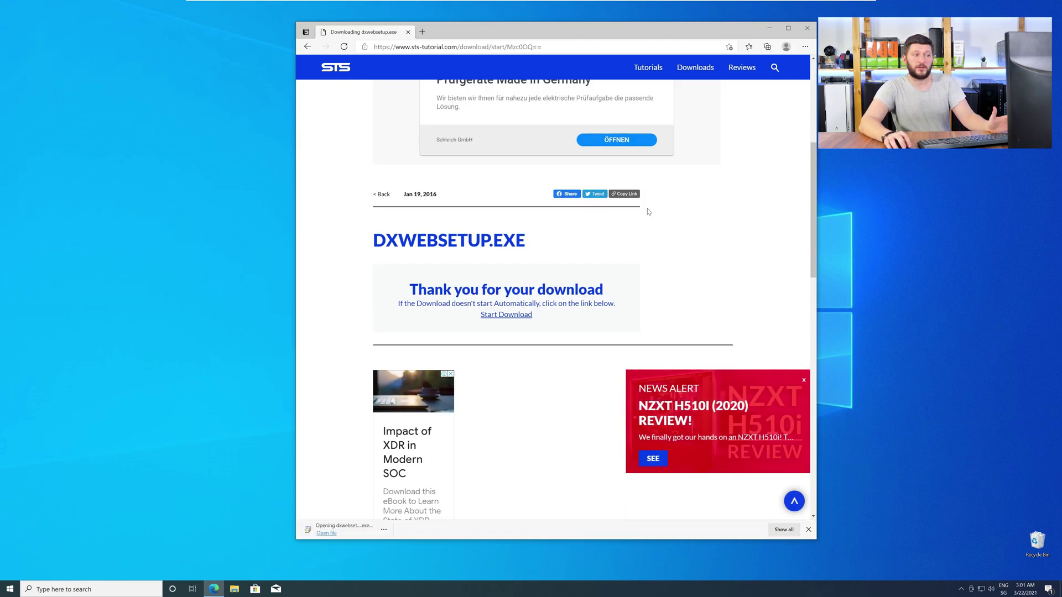
pyautogui.hotkey('alt', 'y')
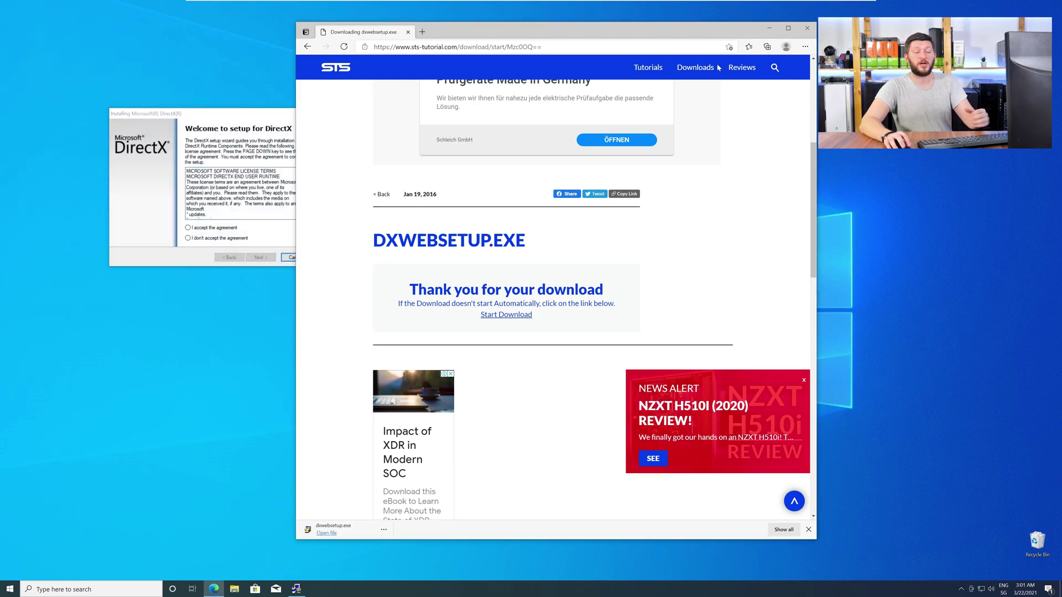
pyautogui.click(769, 27)
# - Accept the DirectX licence, skip the Bing Bar offer, and install the runtime components
pyautogui.click(187, 227)
pyautogui.click(260, 257)
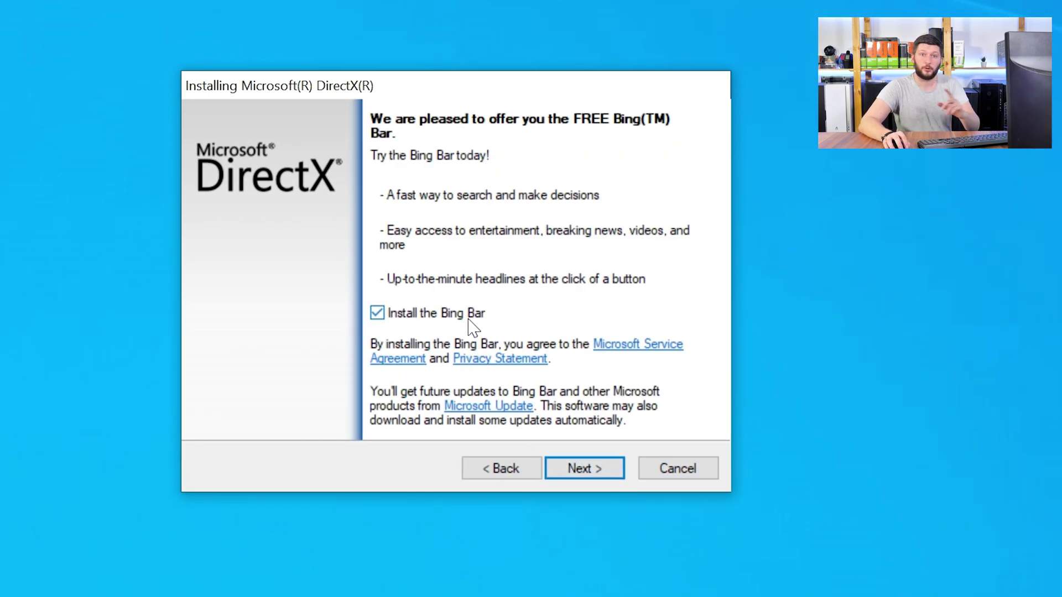
pyautogui.click(569, 470)
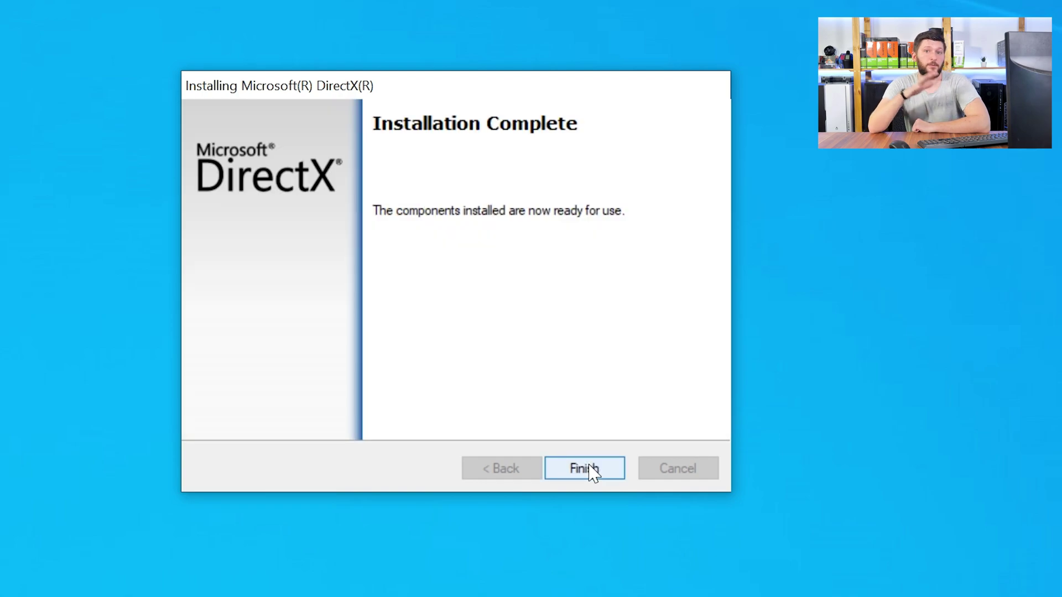
# - Finish and close the completed DirectX setup wizard
pyautogui.click(589, 470)
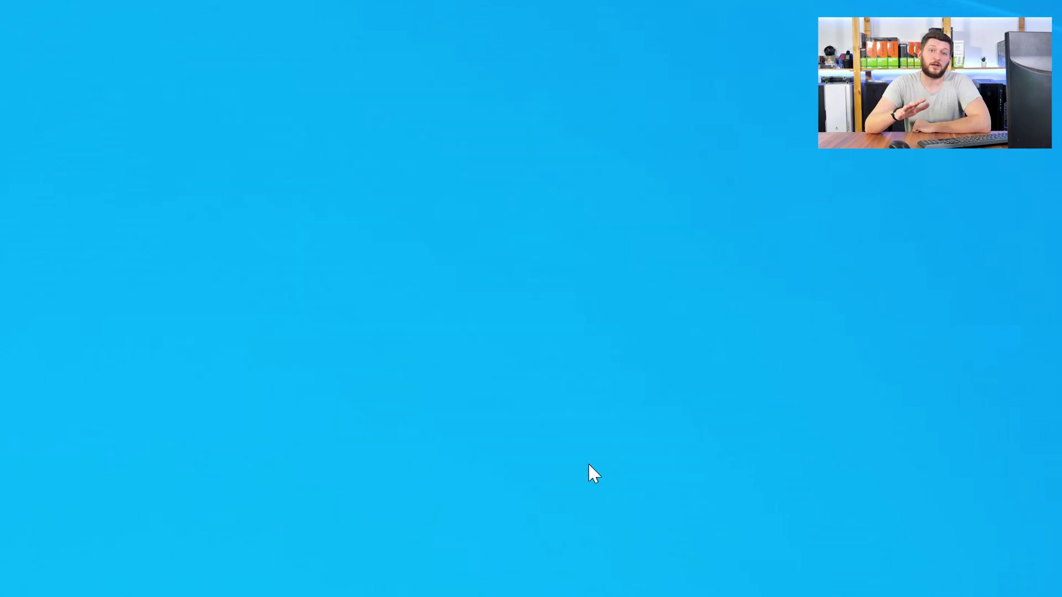